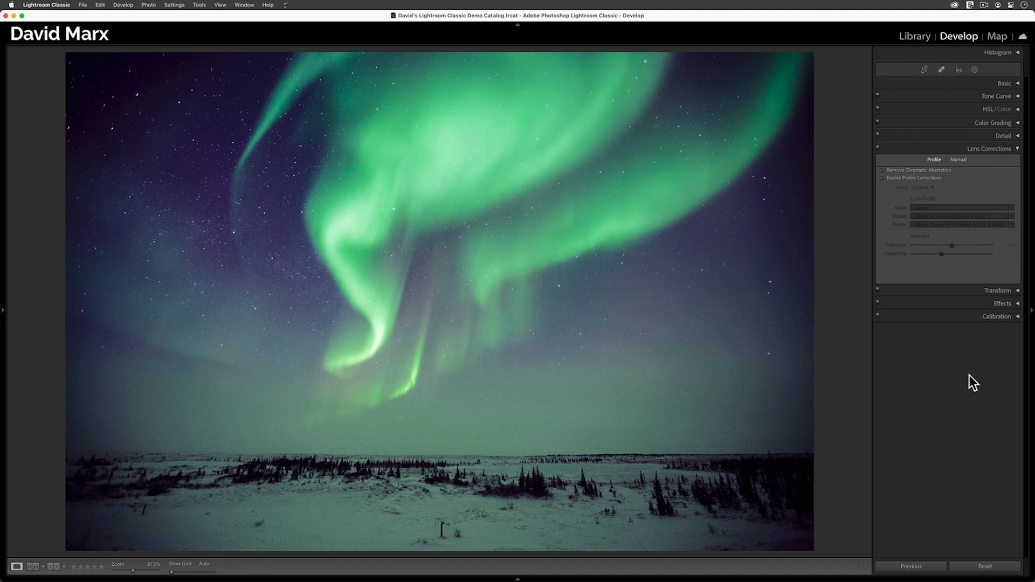
# - Show the aurora photo's file name, exposure and lens information overlay, and hide it again
pyautogui.press('i')
pyautogui.press('i')
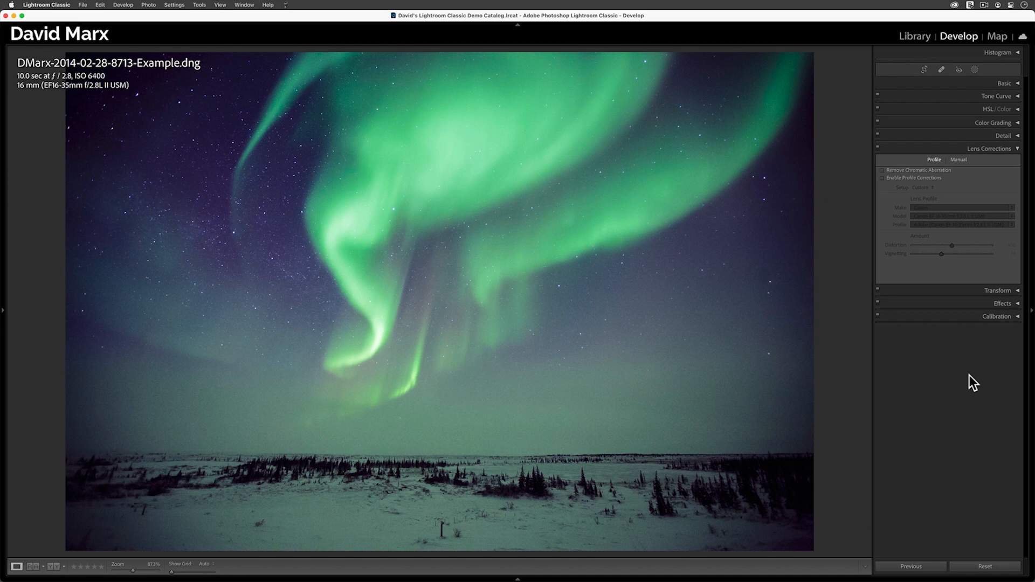
pyautogui.press('i')
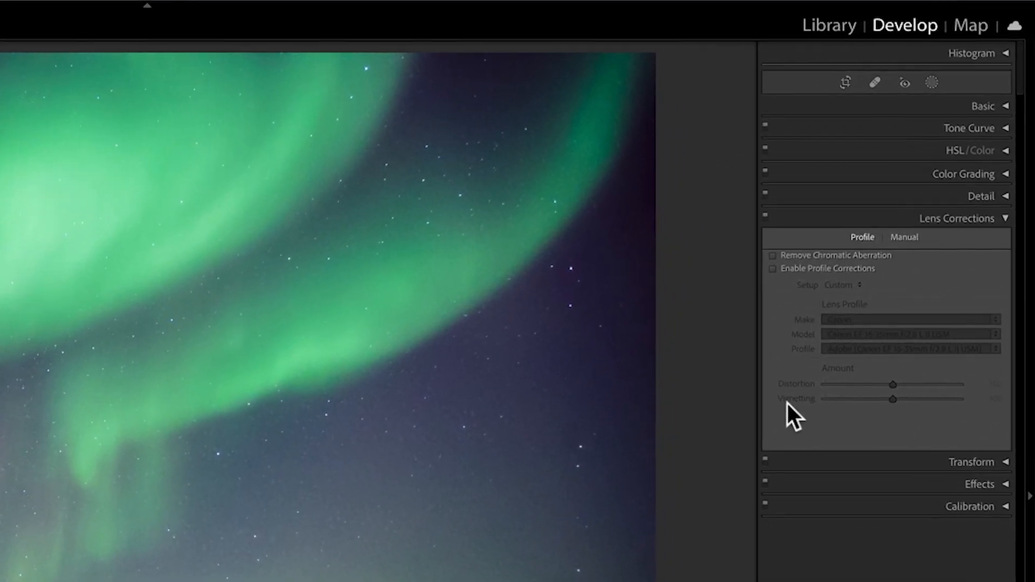
# - Enable lens profile corrections for the aurora photo, comparing the image with the corrections off and on
pyautogui.click(809, 271)
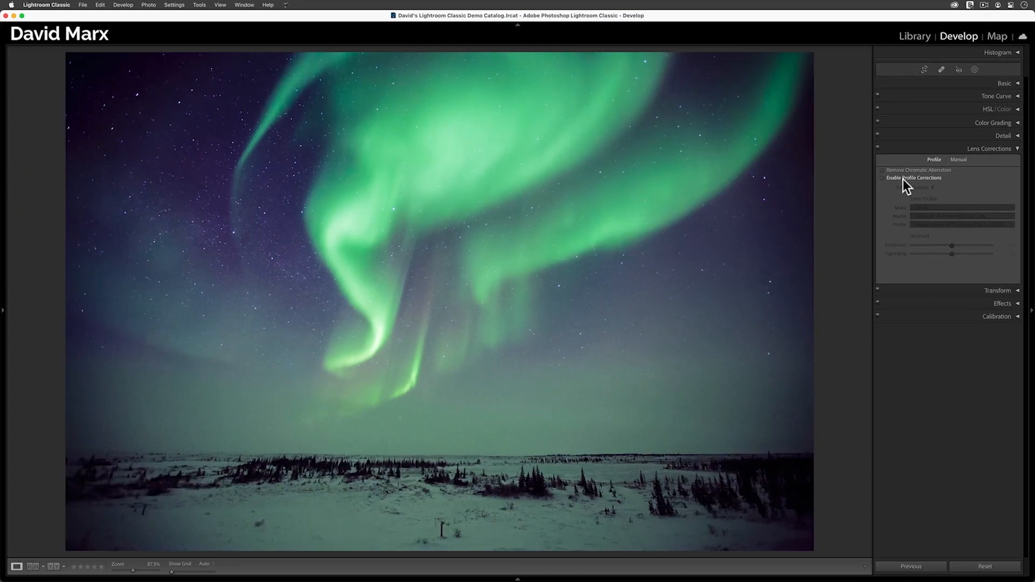
pyautogui.click(808, 270)
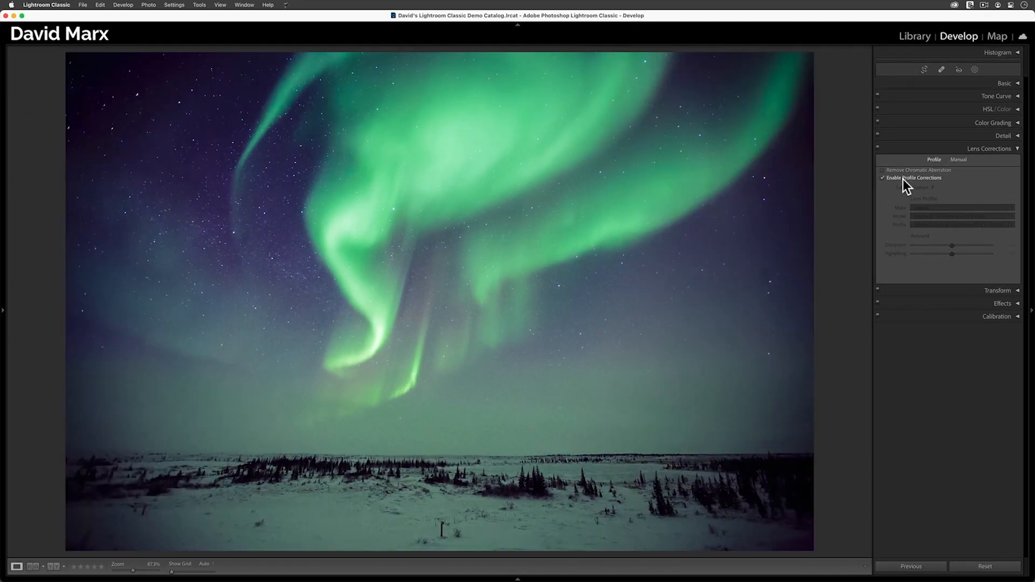
pyautogui.click(904, 179)
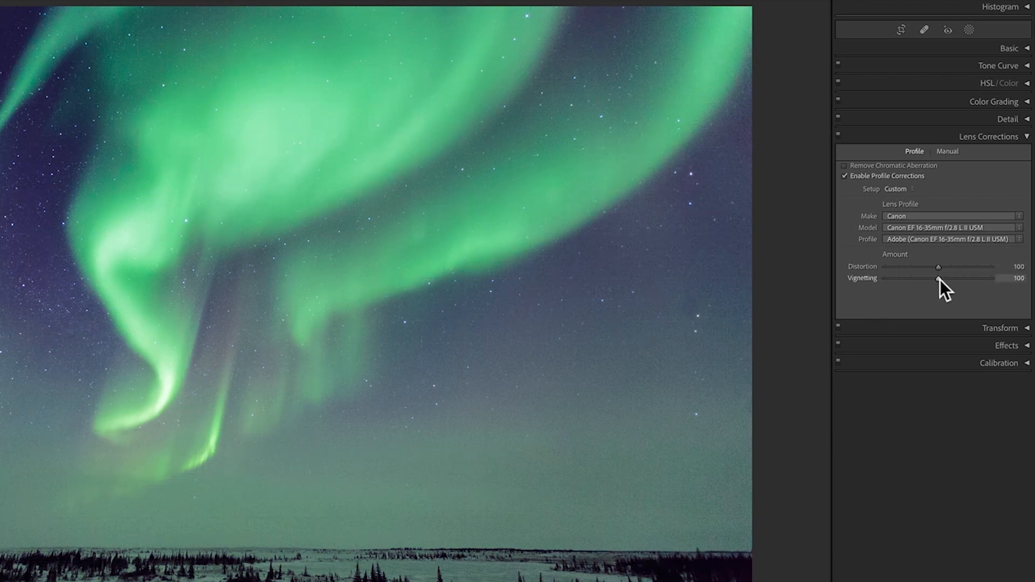
# - Set the profile's vignetting amount to 38, and reset distortion to 100 after trying it at 44
pyautogui.moveTo(940, 279); pyautogui.dragTo(907, 282)
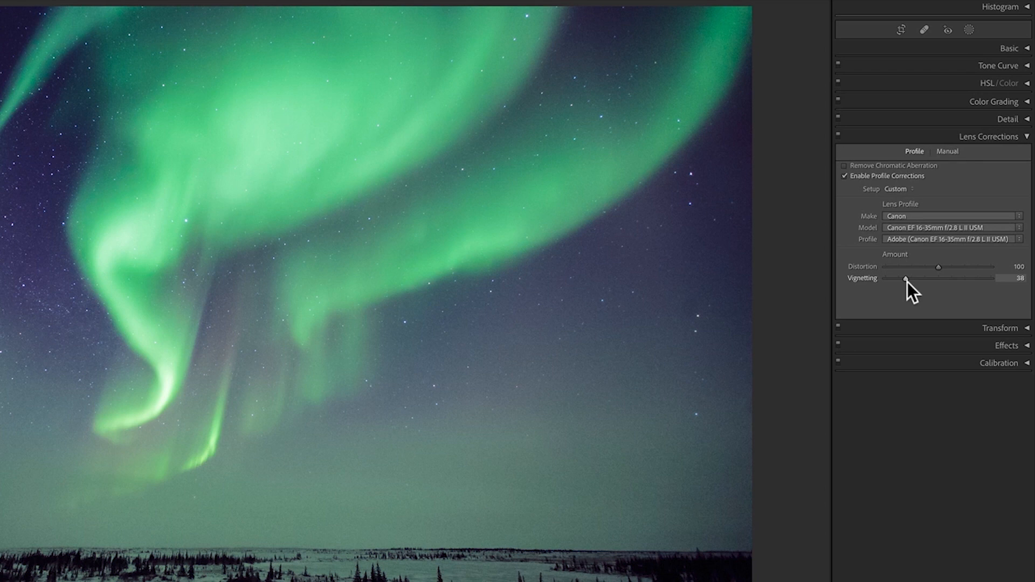
pyautogui.moveTo(936, 267); pyautogui.dragTo(906, 263)
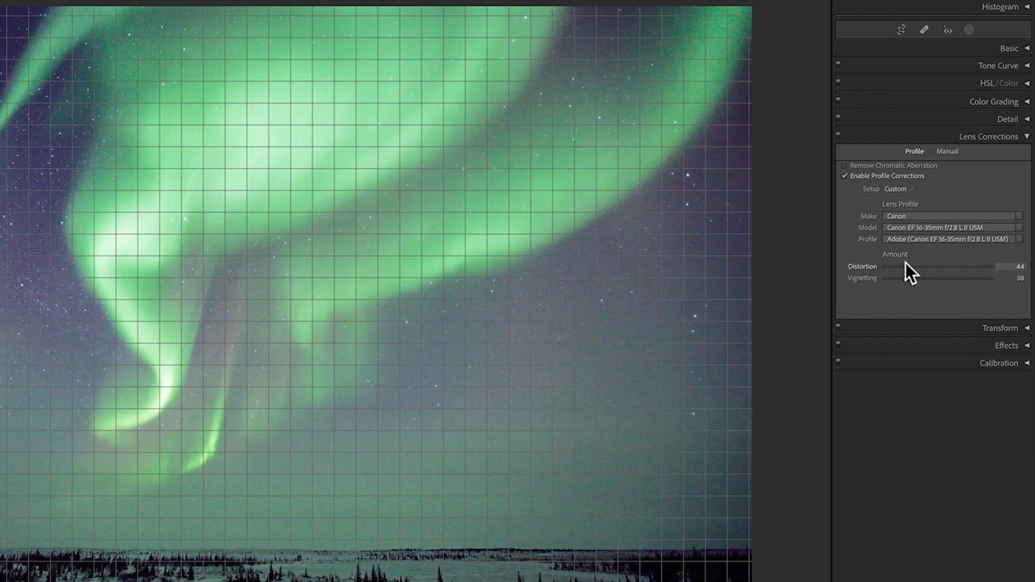
pyautogui.doubleClick(905, 263)
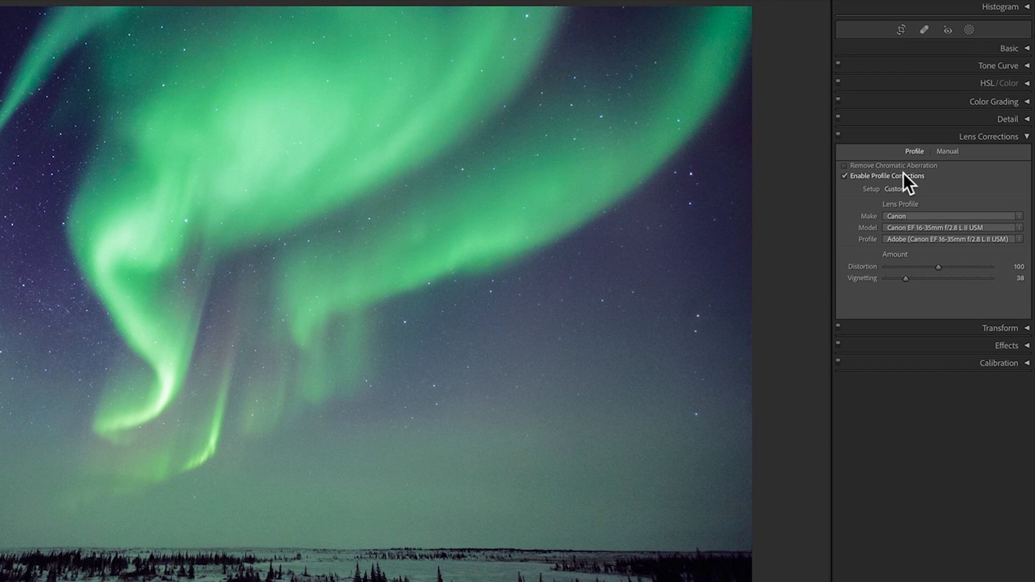
# - Examine the Canon lens models available for the profile, and close the list without choosing another one
pyautogui.click(953, 229)
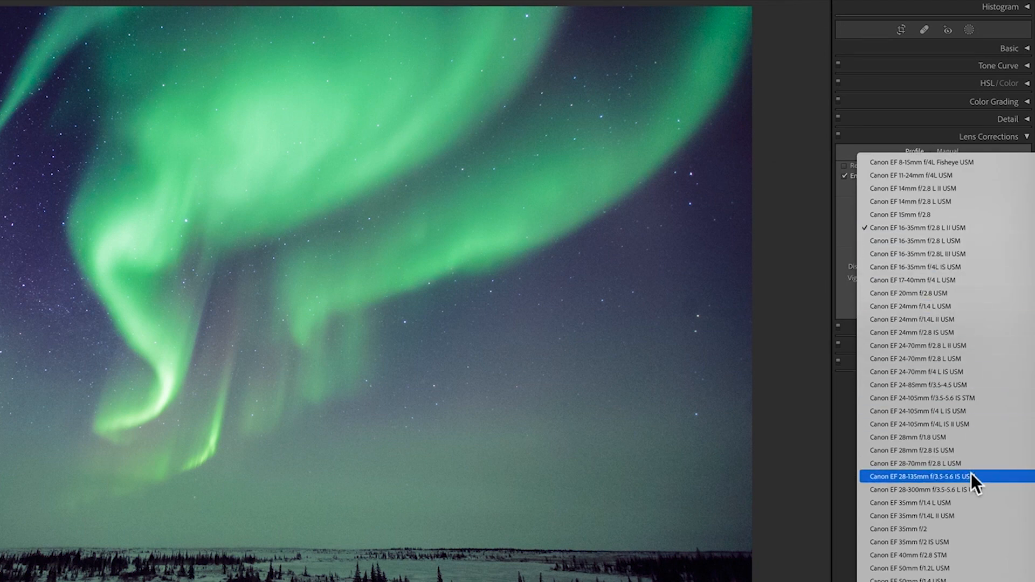
pyautogui.scroll(-5, 965, 500)
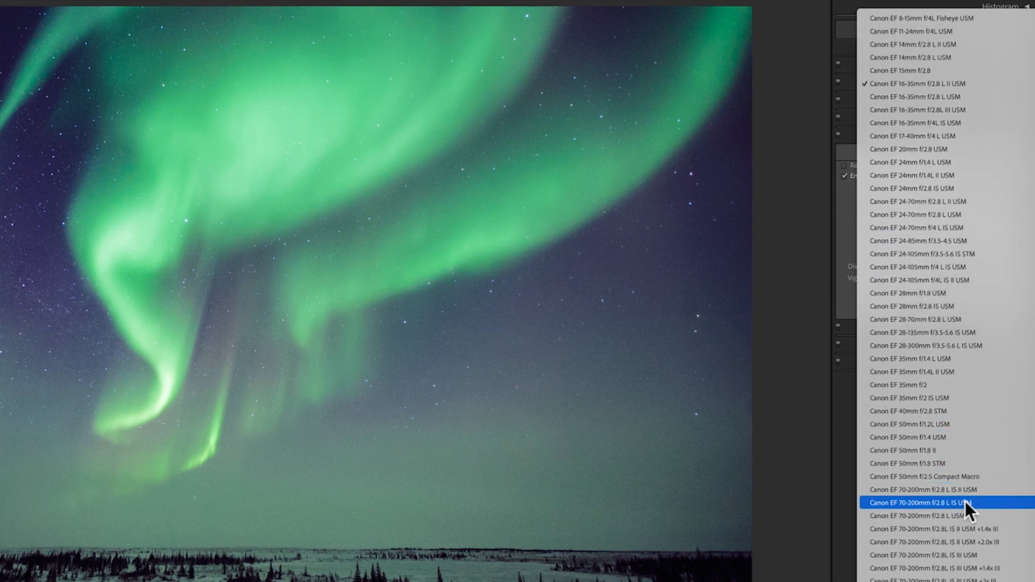
pyautogui.scroll(-4, 965, 500)
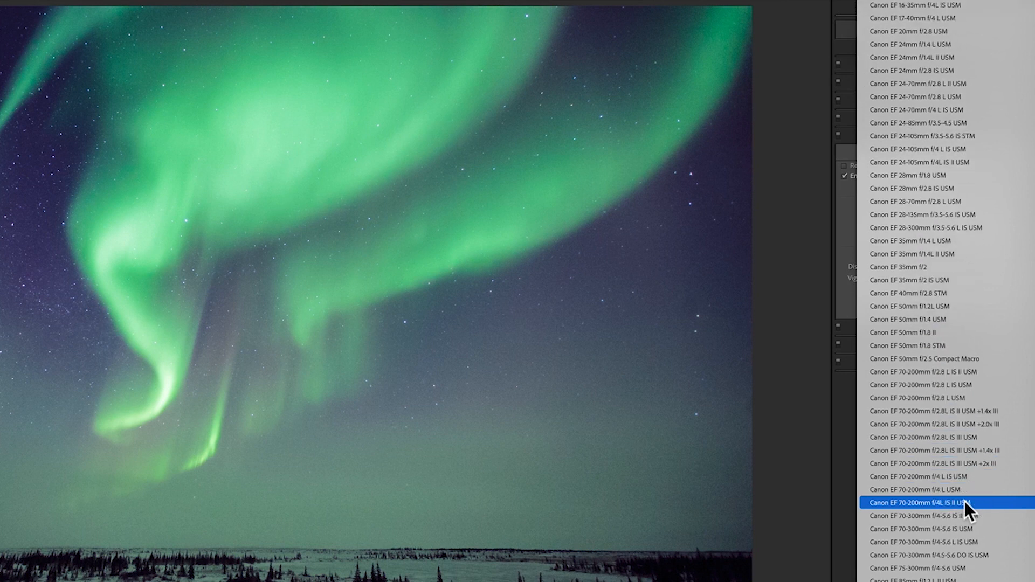
pyautogui.scroll(-2, 965, 500)
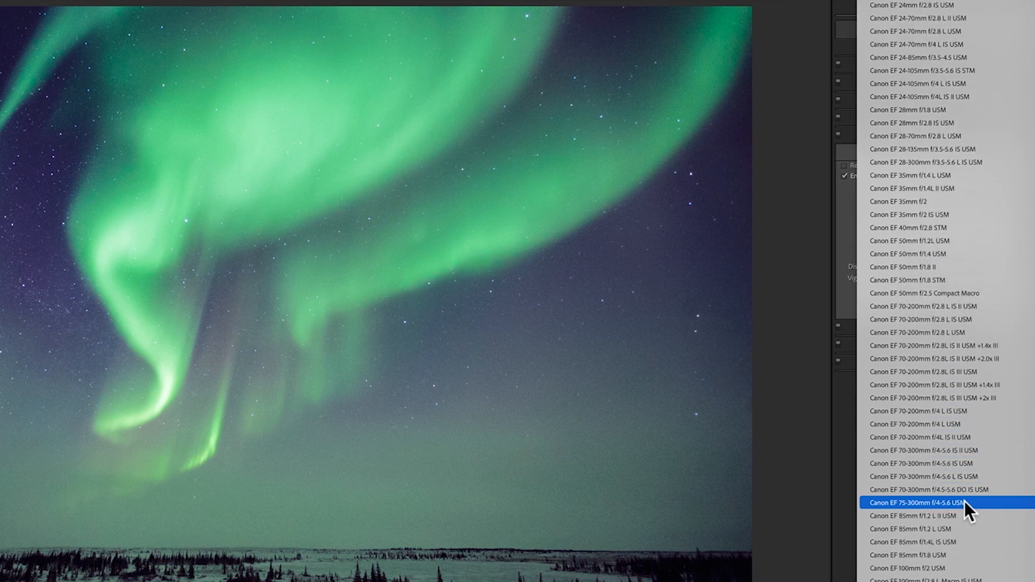
pyautogui.scroll(-4, 965, 500)
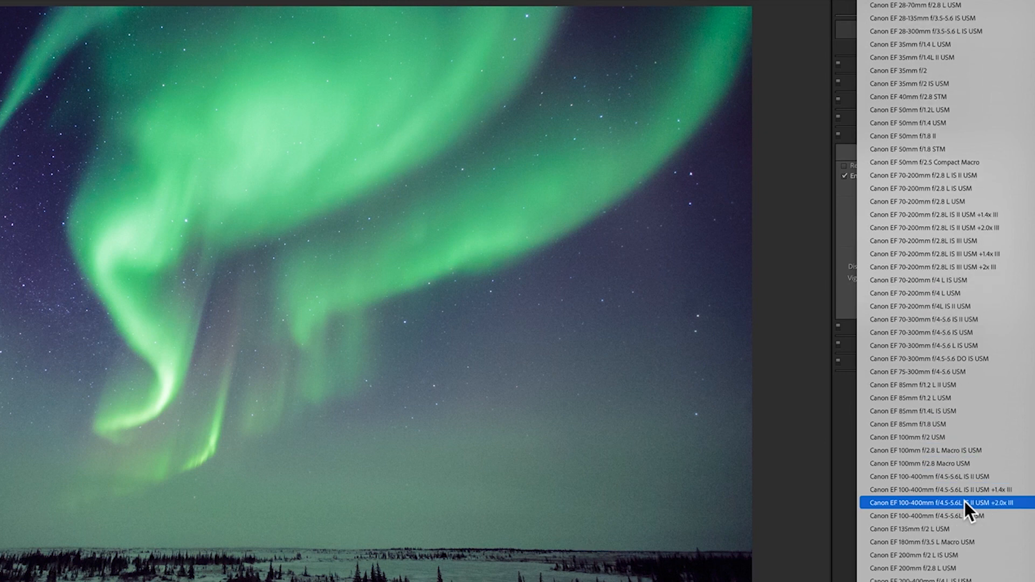
pyautogui.scroll(-1, 965, 500)
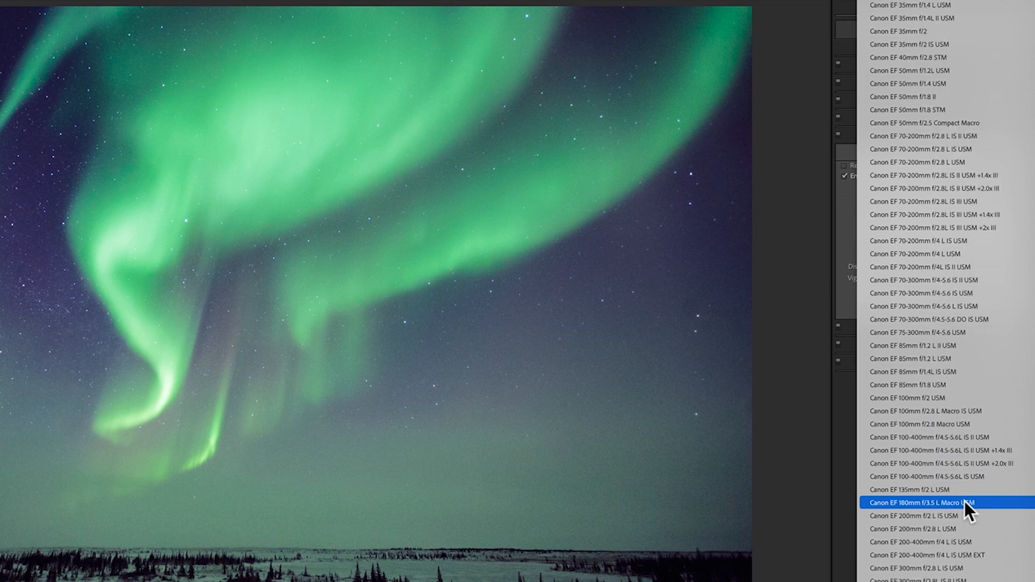
pyautogui.scroll(-3, 964, 500)
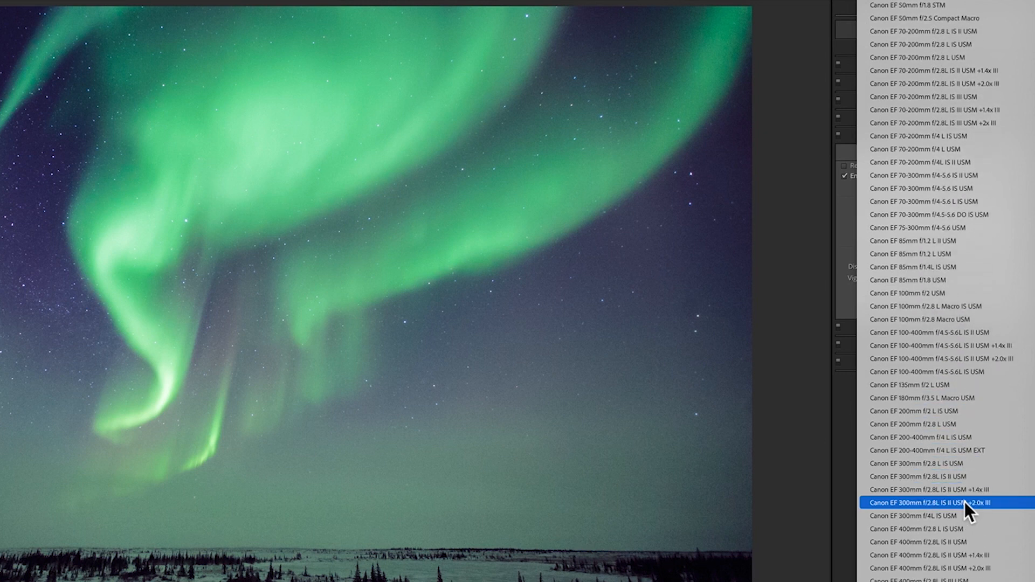
pyautogui.scroll(-3, 964, 501)
pyautogui.scroll(-3, 964, 501)
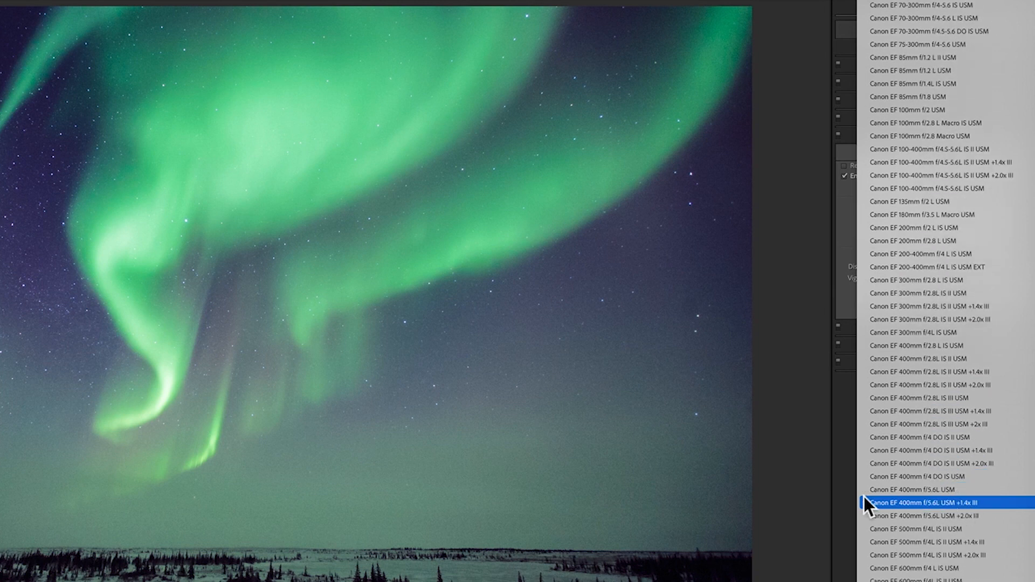
pyautogui.click(836, 491)
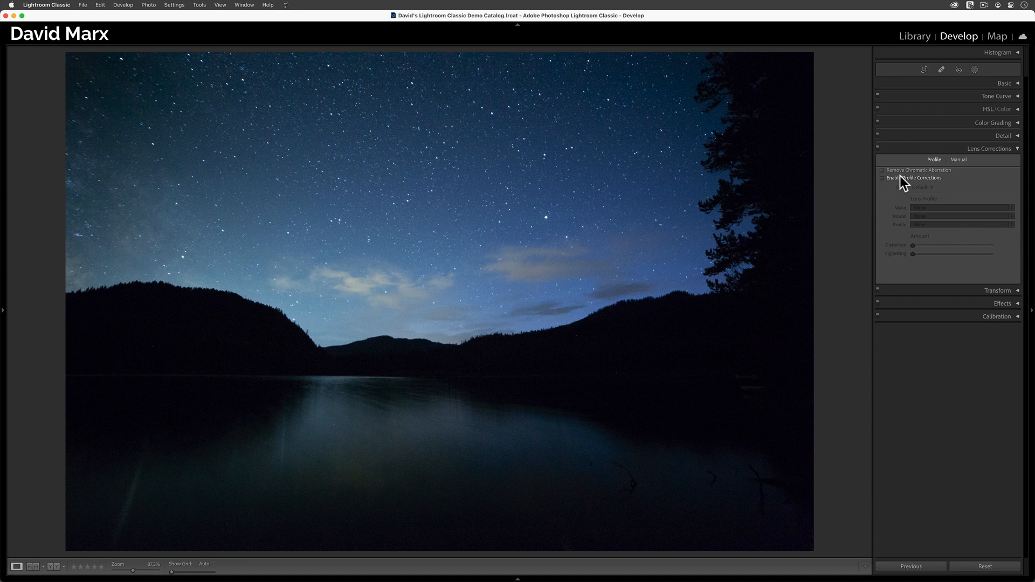
# - Try profile corrections on the starry lake photo, and turn them off again
pyautogui.click(900, 177)
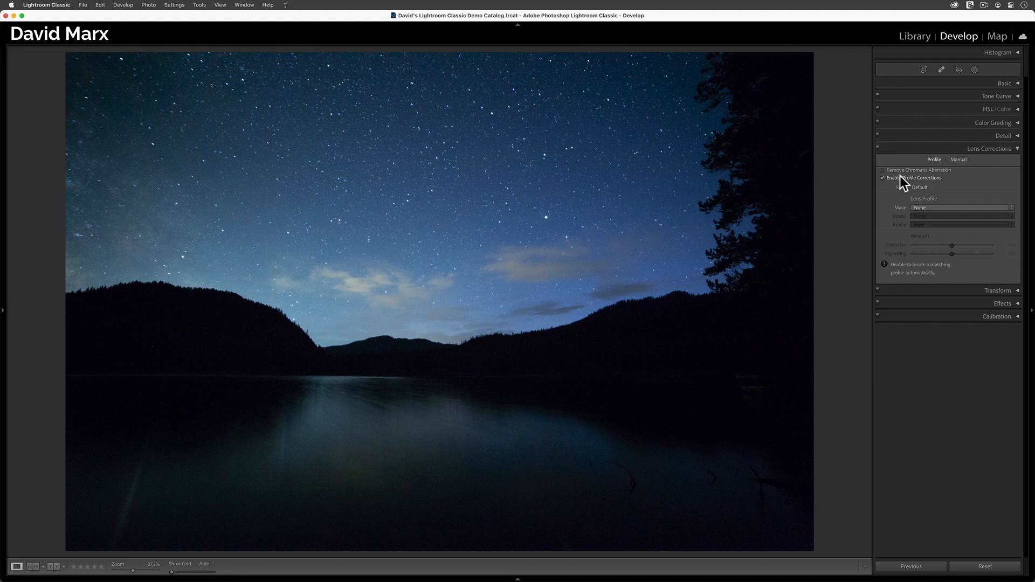
pyautogui.click(900, 178)
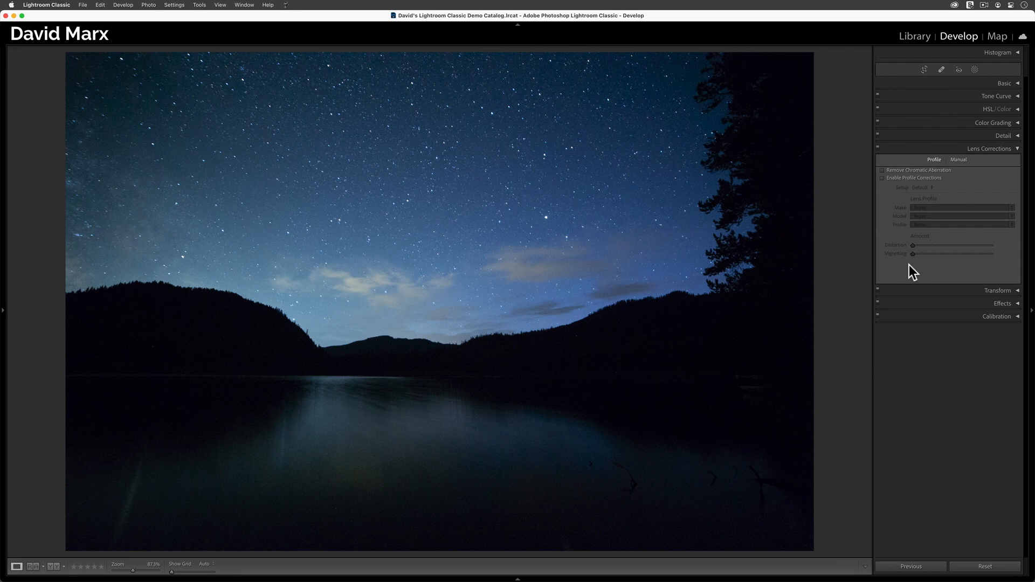
# - Set the starry lake photo's manual distortion correction to +10 and constrain the crop
pyautogui.click(955, 160)
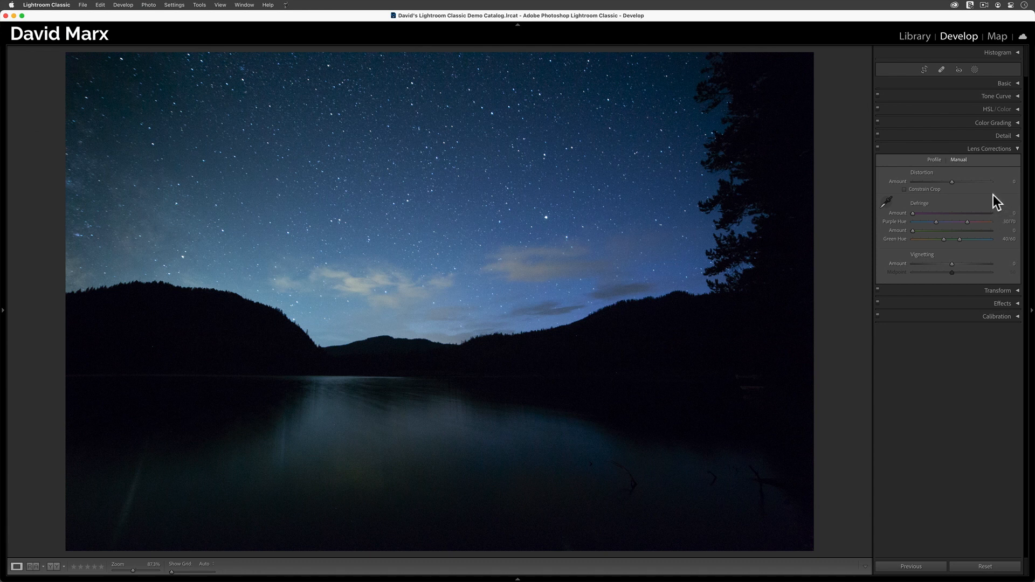
pyautogui.click(973, 184)
pyautogui.moveTo(951, 181)
pyautogui.mouseDown()
pyautogui.moveTo(918, 181)
pyautogui.moveTo(1016, 183)
pyautogui.moveTo(924, 189)
pyautogui.moveTo(984, 187)
pyautogui.moveTo(951, 183)
pyautogui.mouseUp()
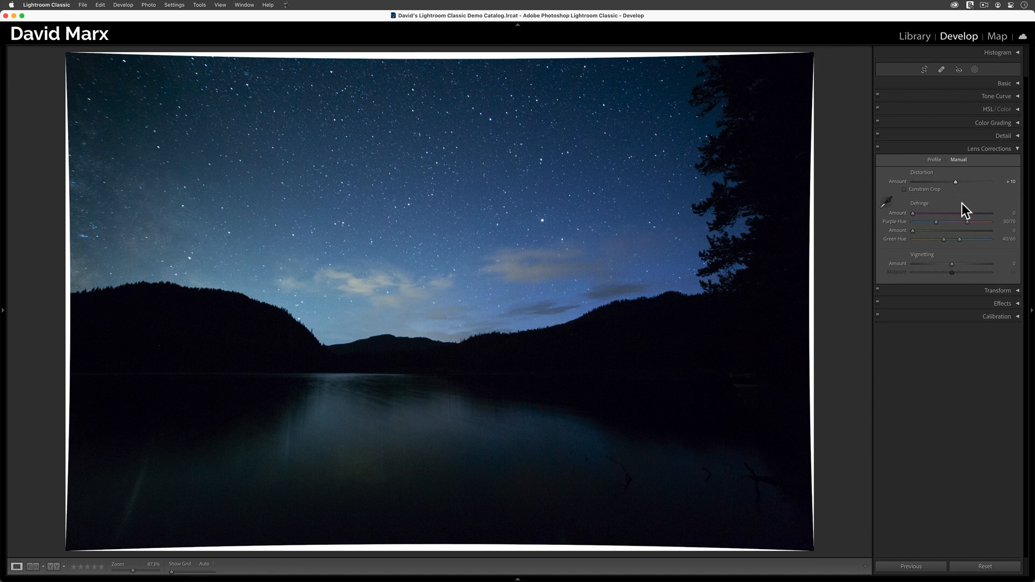
pyautogui.click(924, 189)
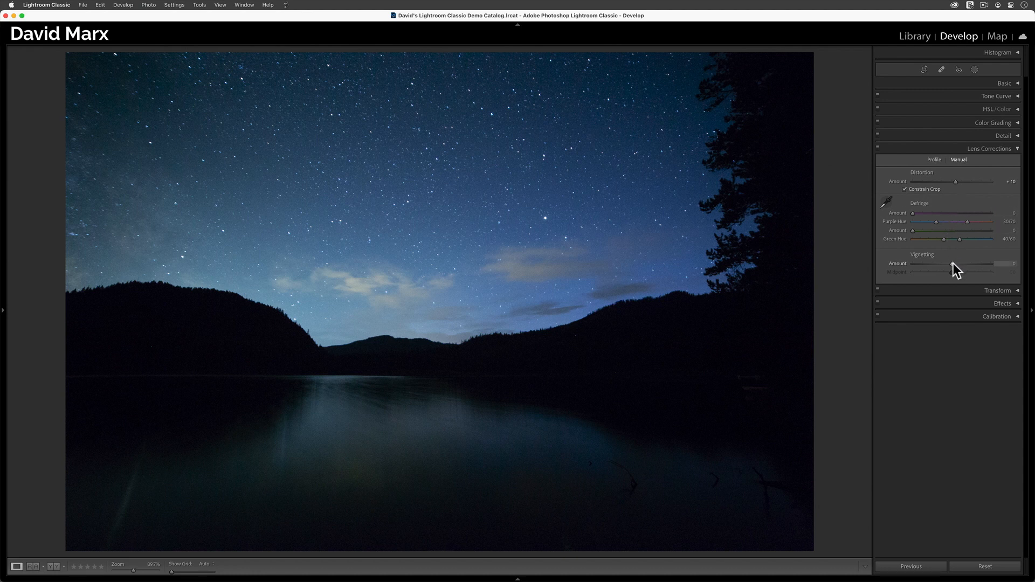
# - Set manual vignetting to +17 with a midpoint of 13, and compare the photo with lens corrections off and on
pyautogui.moveTo(953, 263); pyautogui.dragTo(923, 280)
pyautogui.click(877, 147)
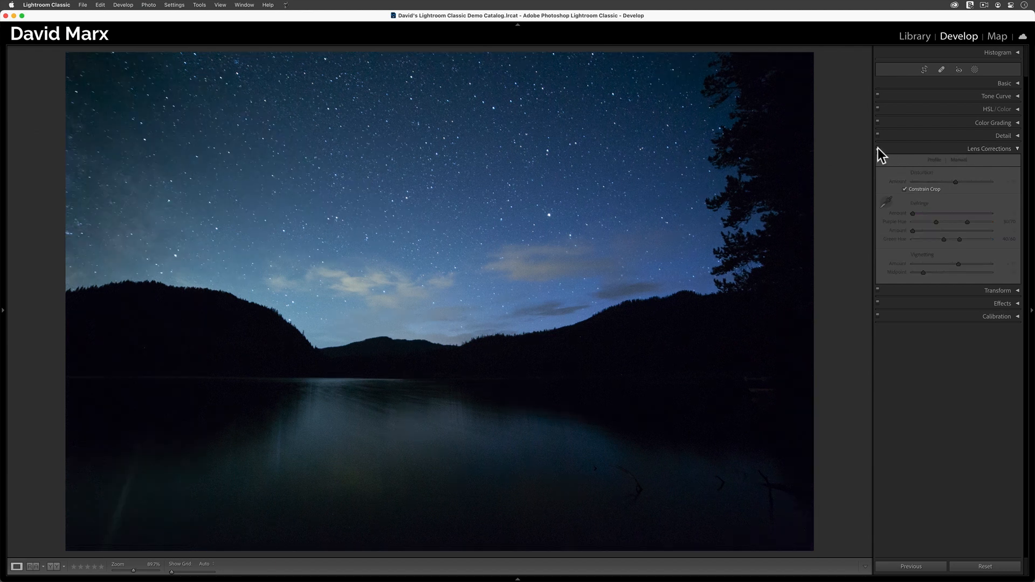
pyautogui.click(877, 148)
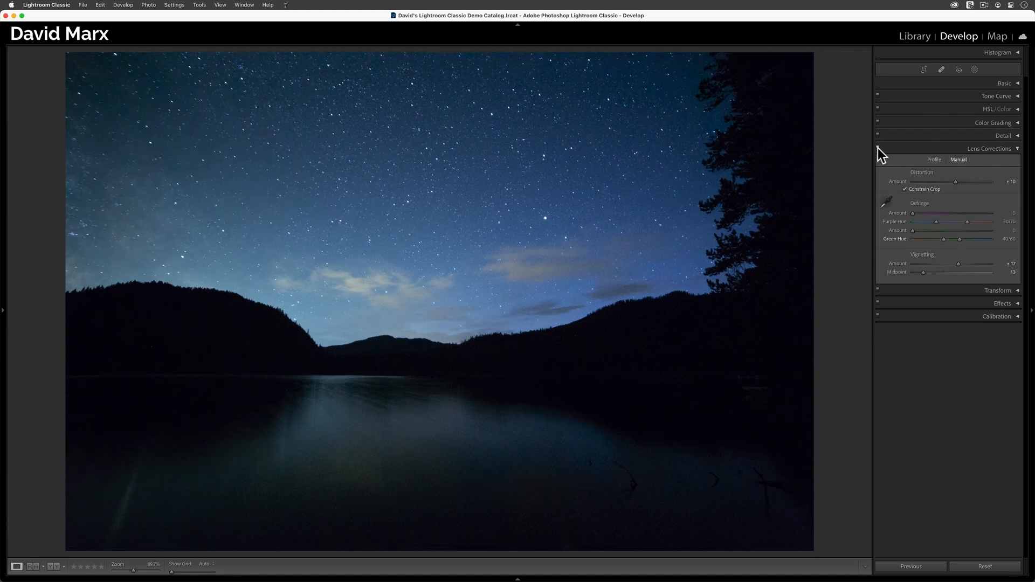
pyautogui.click(878, 147)
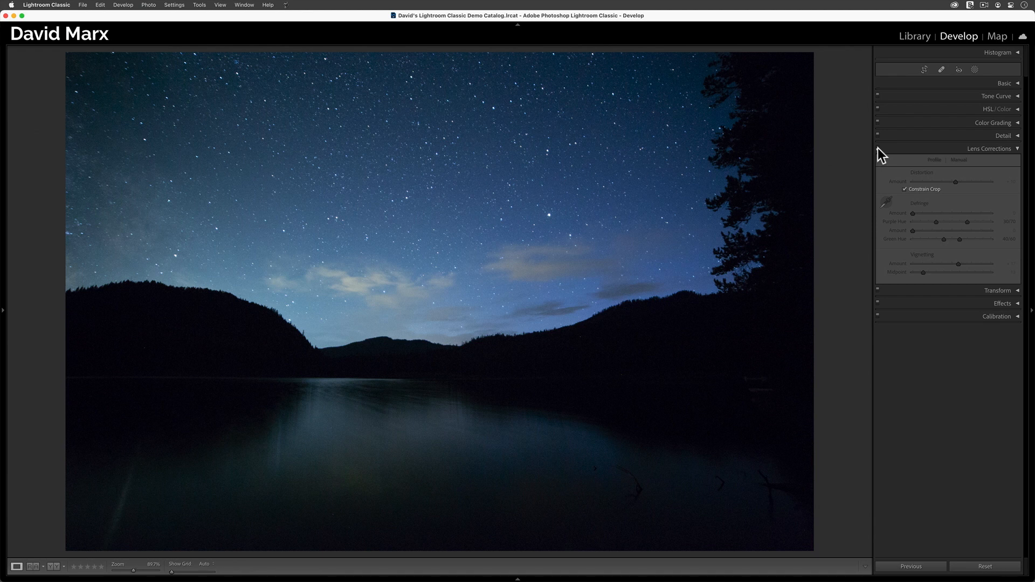
pyautogui.click(877, 148)
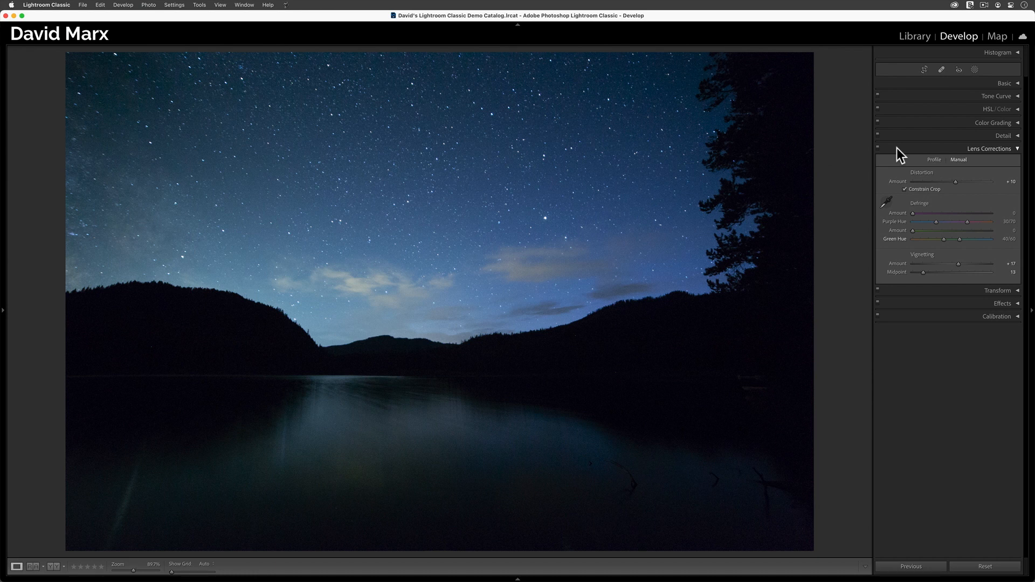
# - Return to the profile-based lens settings and enable profile corrections for the sunset pier photo
pyautogui.click(932, 158)
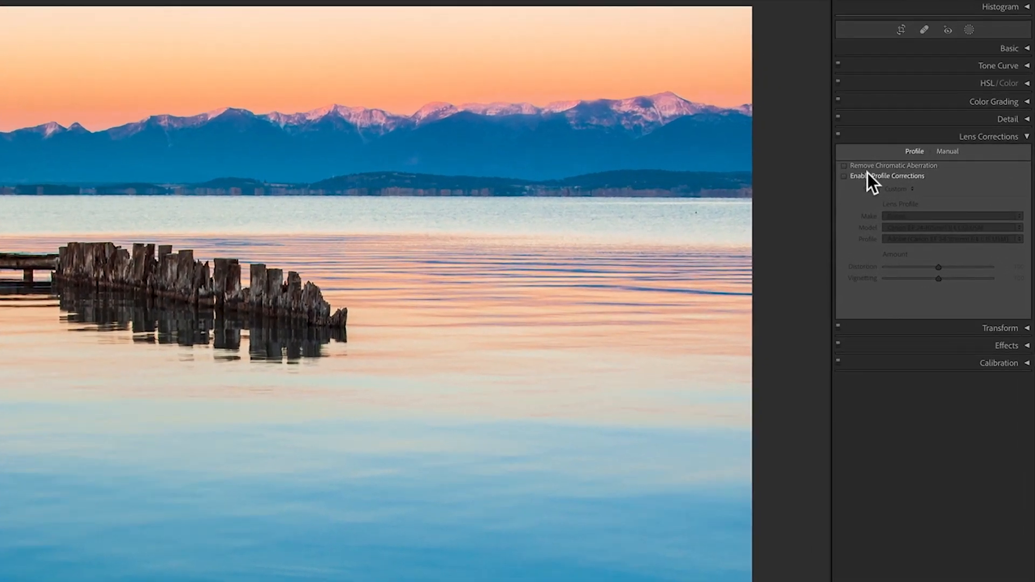
pyautogui.click(867, 174)
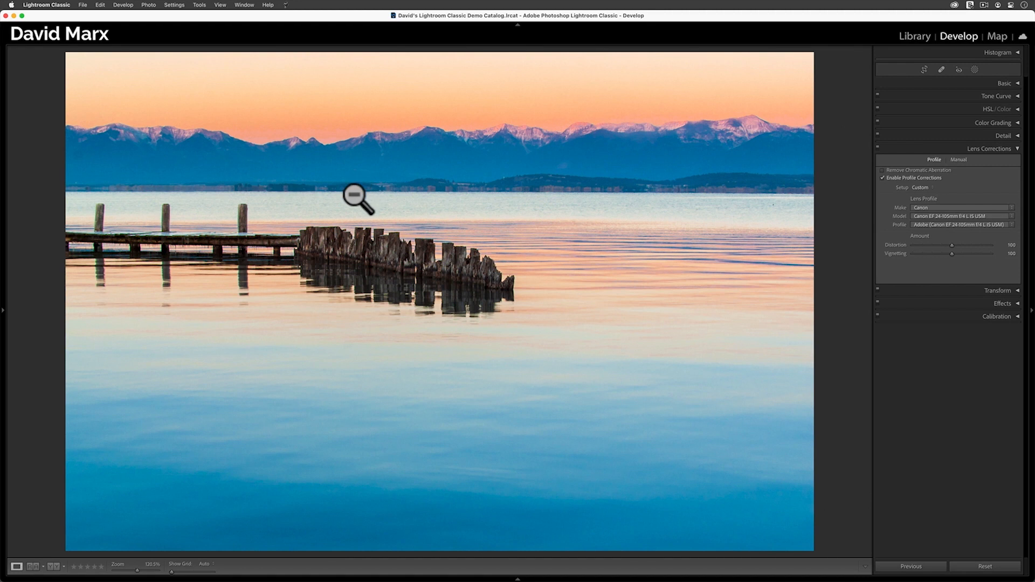
# - Inspect the pier posts for colour fringing and remove chromatic aberration, comparing the edges with the correction off and on
pyautogui.click(203, 256)
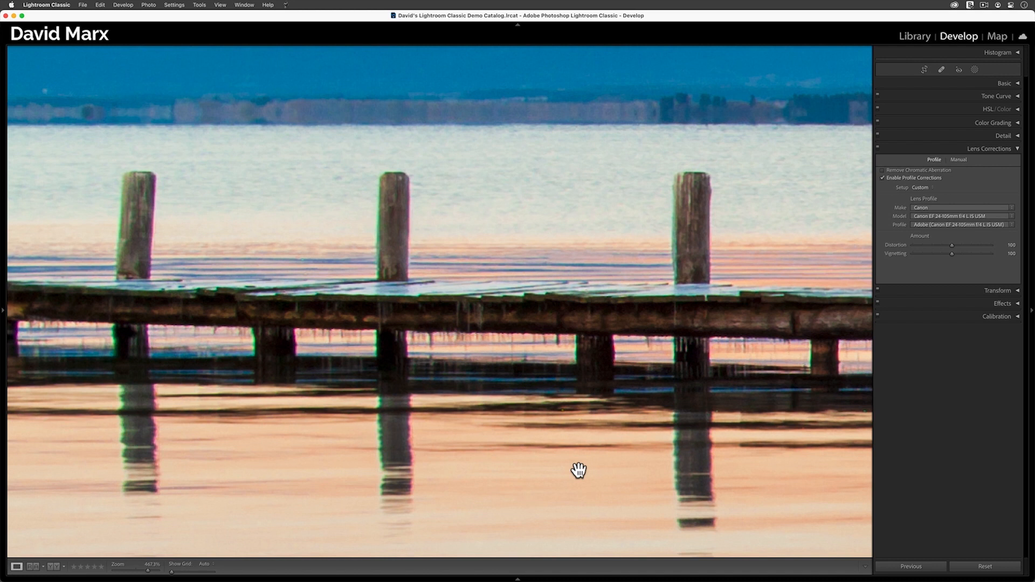
pyautogui.click(570, 451)
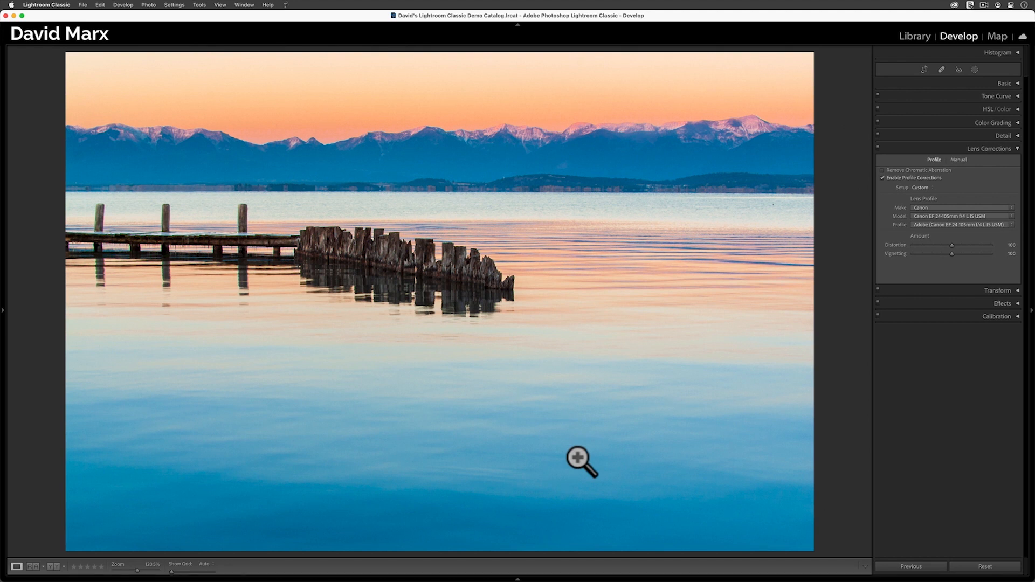
pyautogui.click(404, 254)
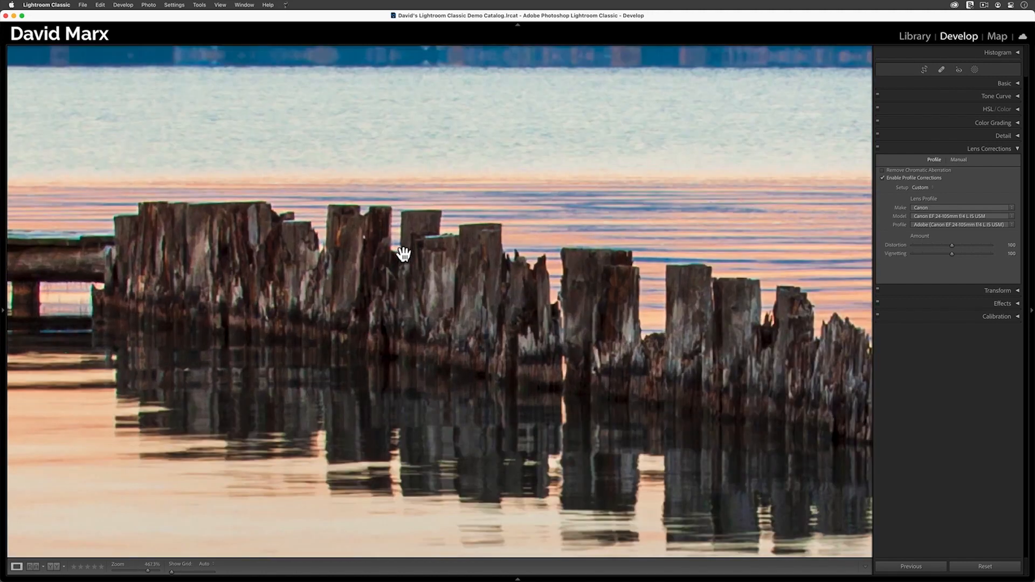
pyautogui.moveTo(660, 300); pyautogui.dragTo(570, 289)
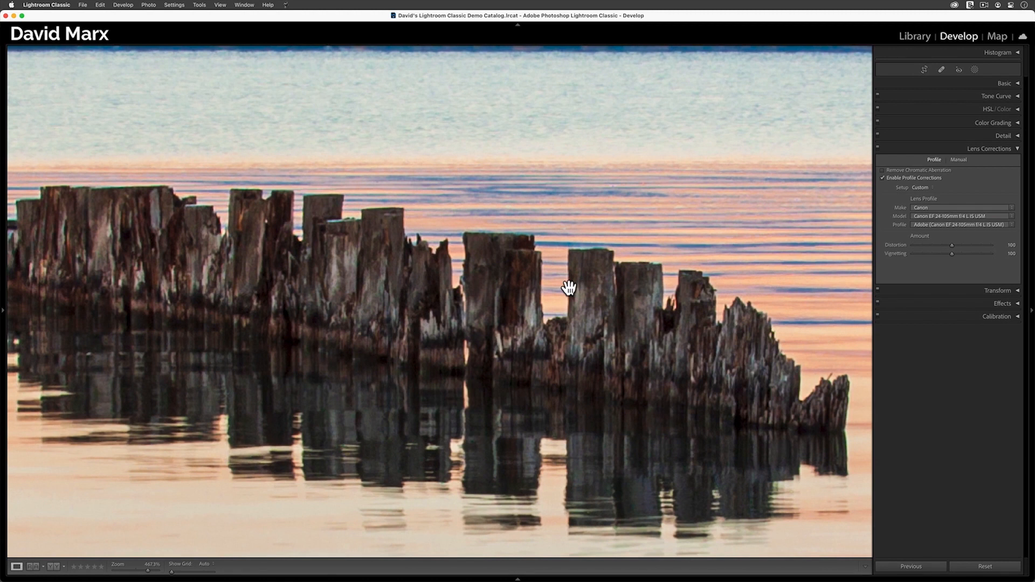
pyautogui.click(570, 289)
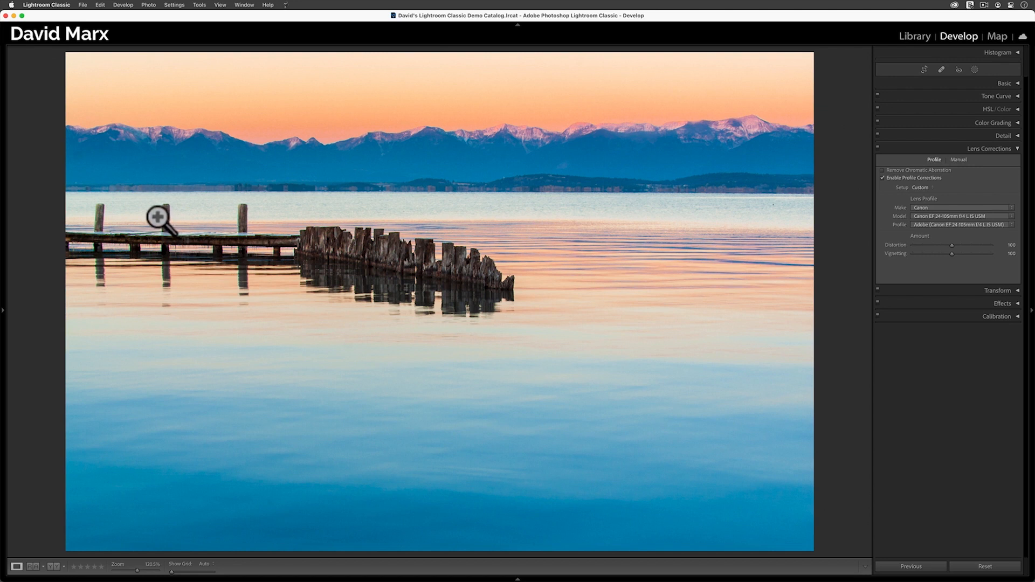
pyautogui.moveTo(158, 217); pyautogui.dragTo(393, 251)
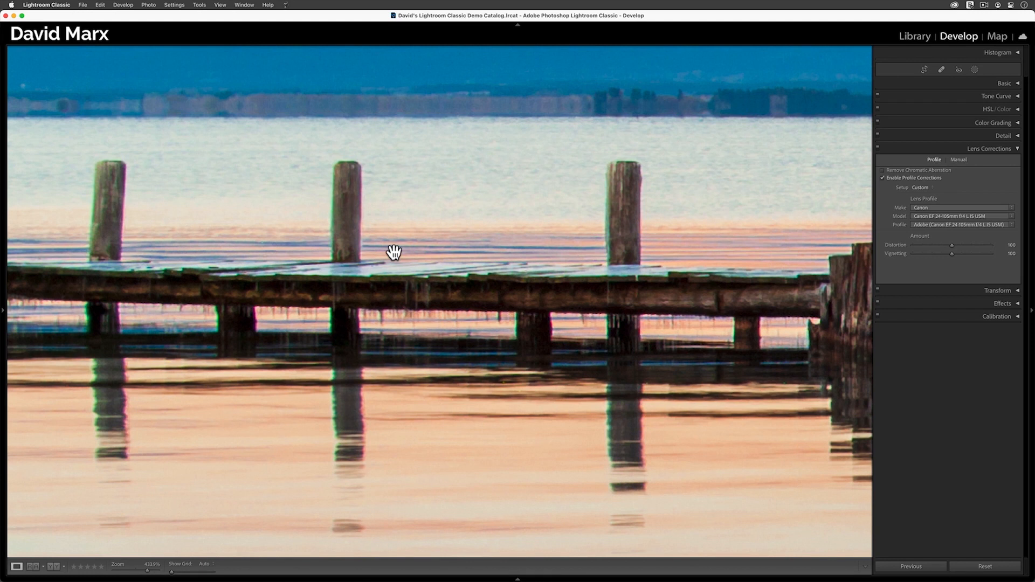
pyautogui.click(932, 171)
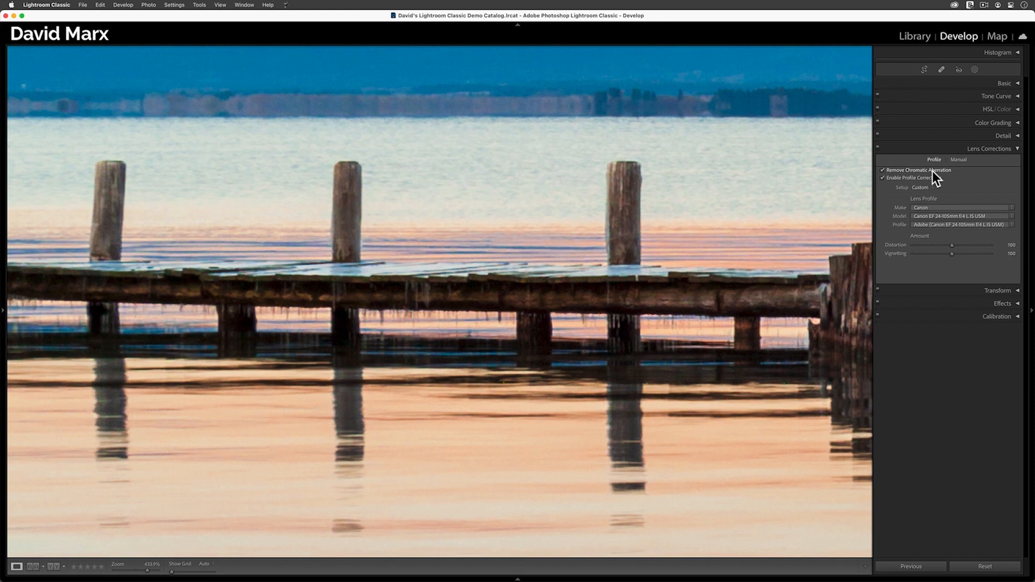
pyautogui.click(932, 170)
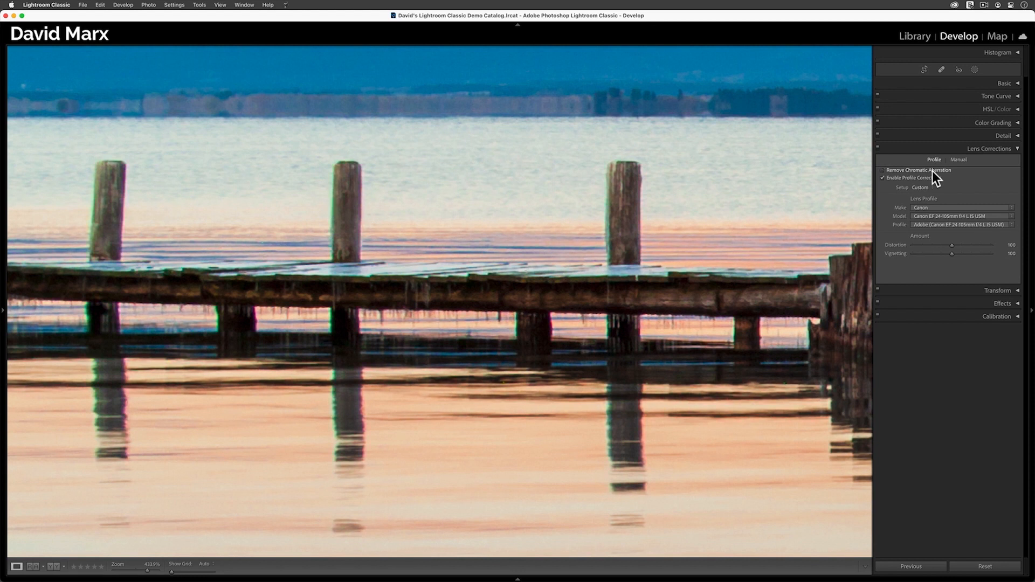
pyautogui.click(932, 171)
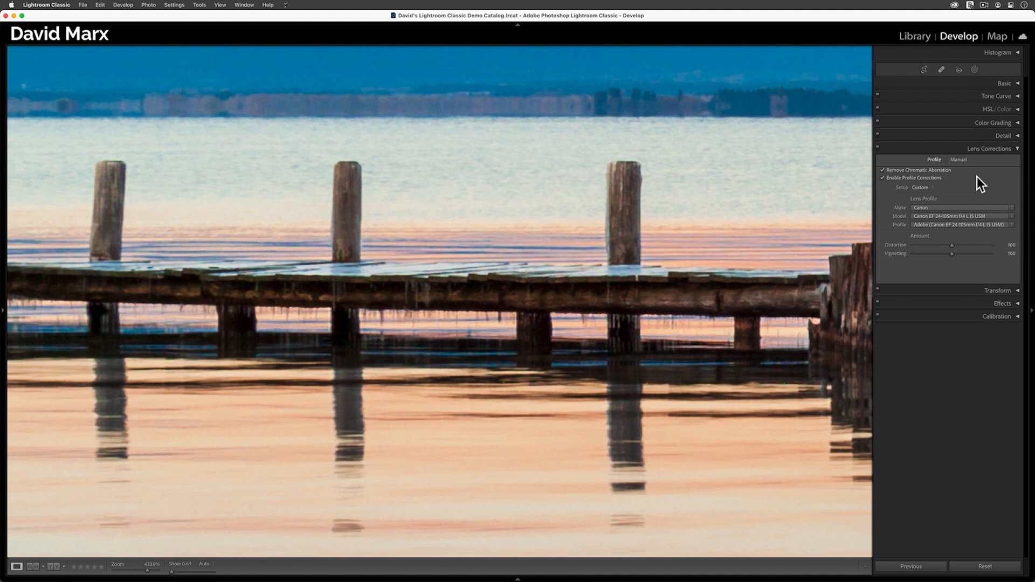
pyautogui.click(746, 231)
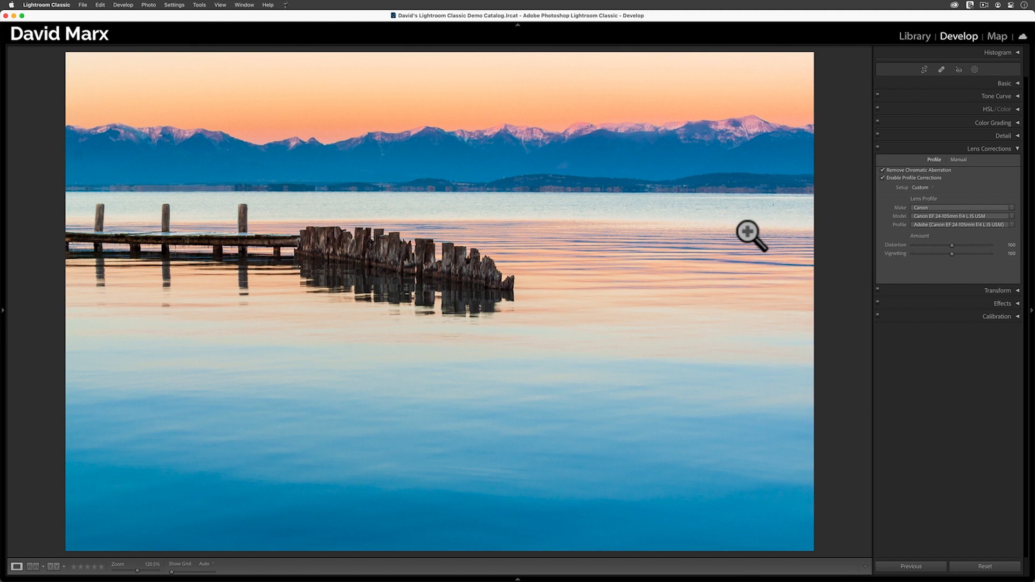
pyautogui.click(978, 149)
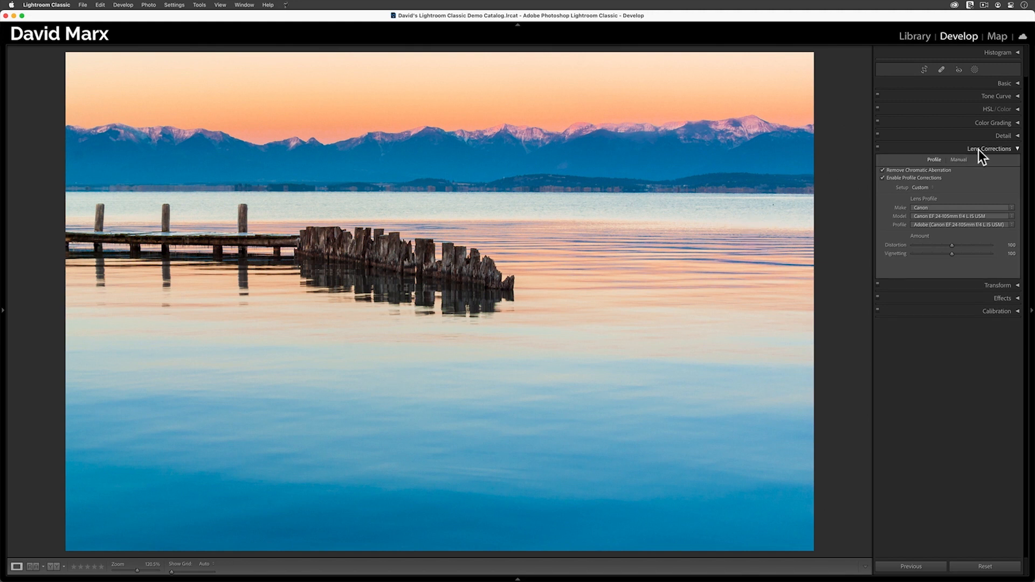
pyautogui.click(978, 148)
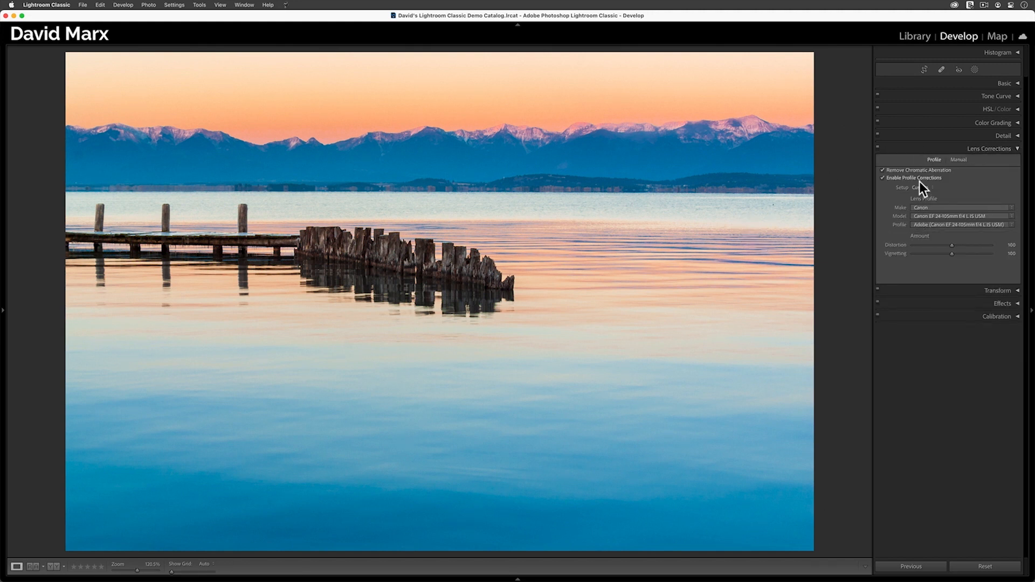